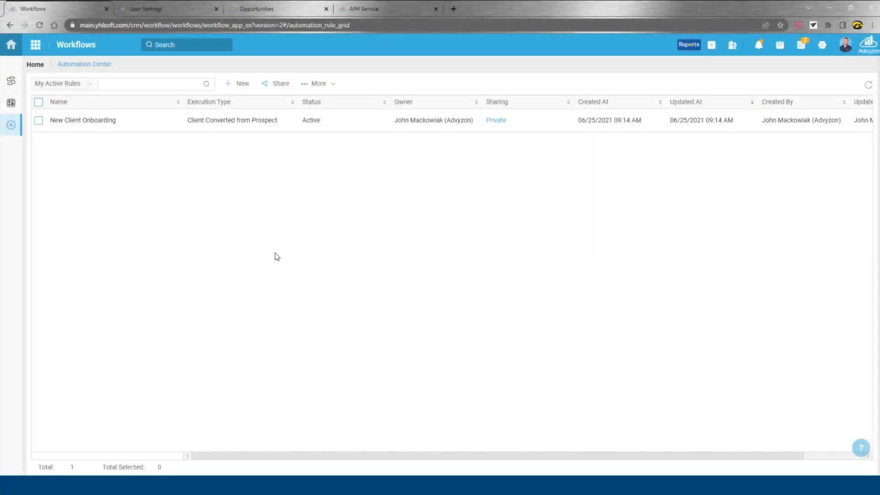
Expand the global search box in the top header.
left_click(170, 45)
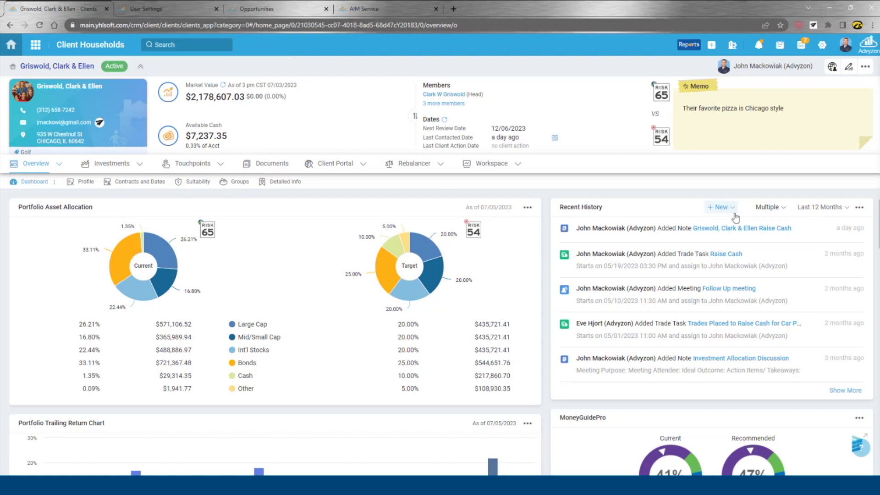
Open the Recent History 'Multiple' type filter on the household dashboard, then close it unchanged.
left_click(764, 207)
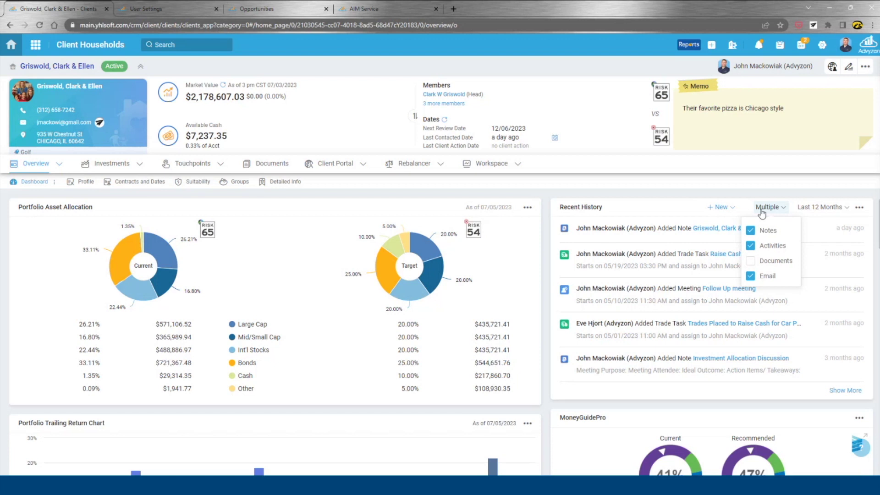
left_click(548, 199)
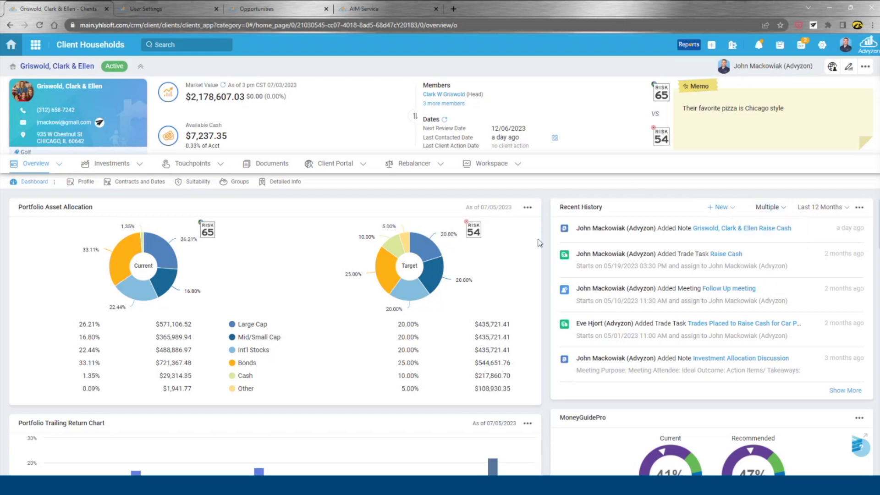
scroll(310, 263, "down", 2)
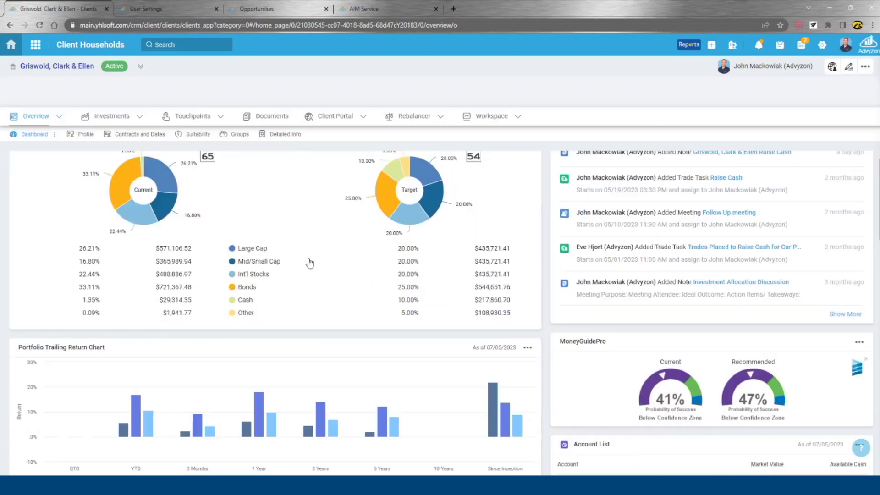
scroll(310, 262, "down", 3)
mouse_move(505, 315)
scroll(505, 315, "up", 2)
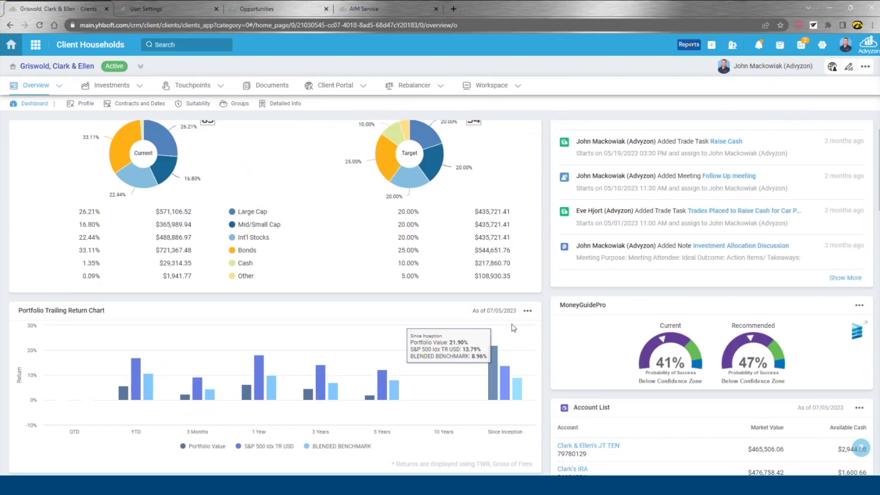
scroll(513, 328, "up", 3)
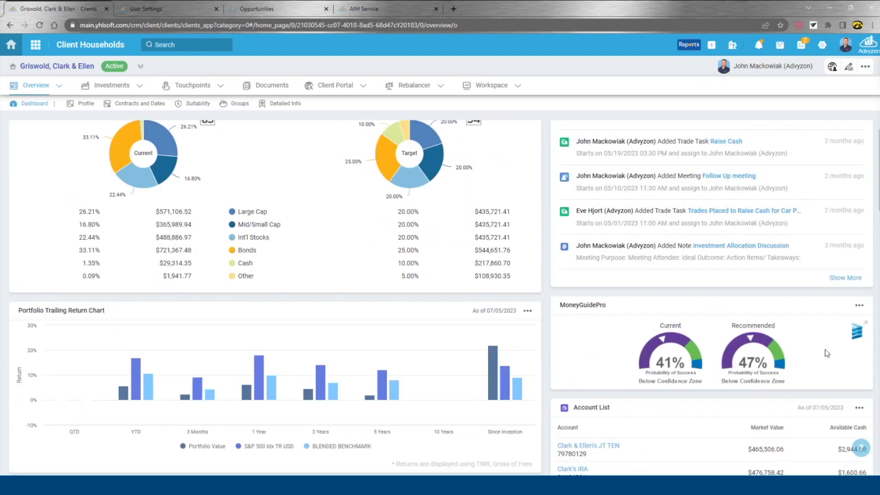
scroll(851, 336, "up", 2)
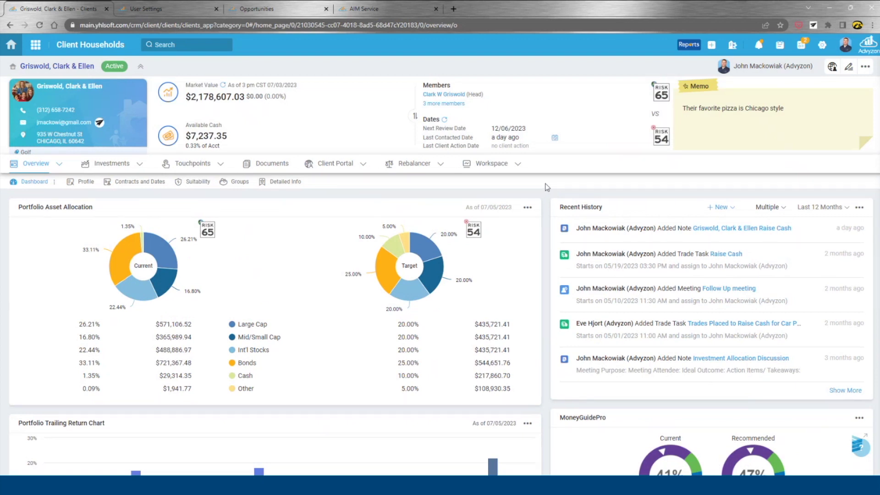
left_click(711, 45)
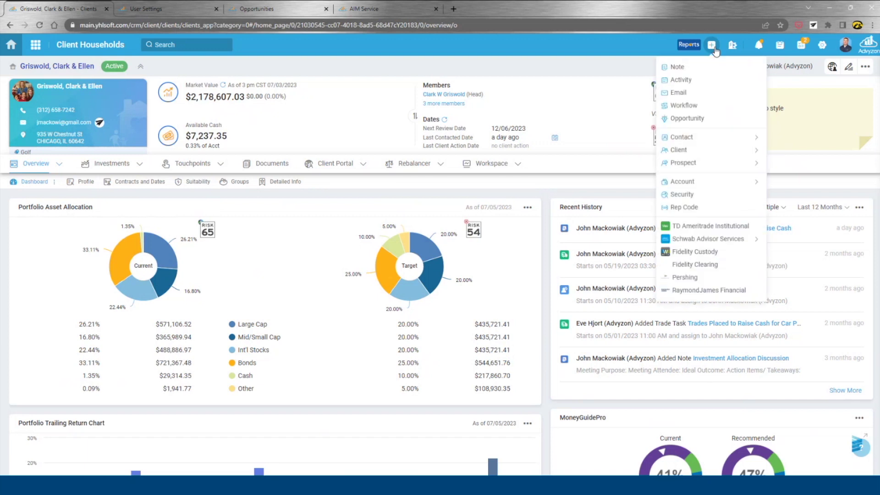
left_click(677, 67)
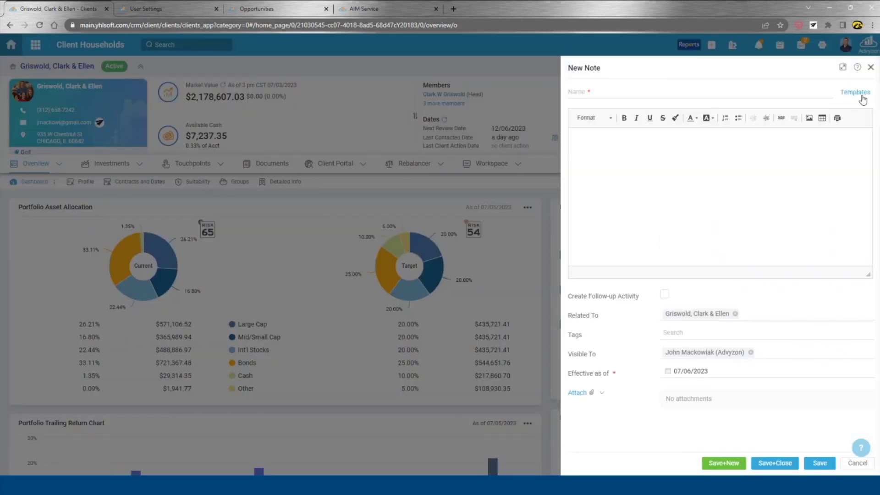
left_click(864, 94)
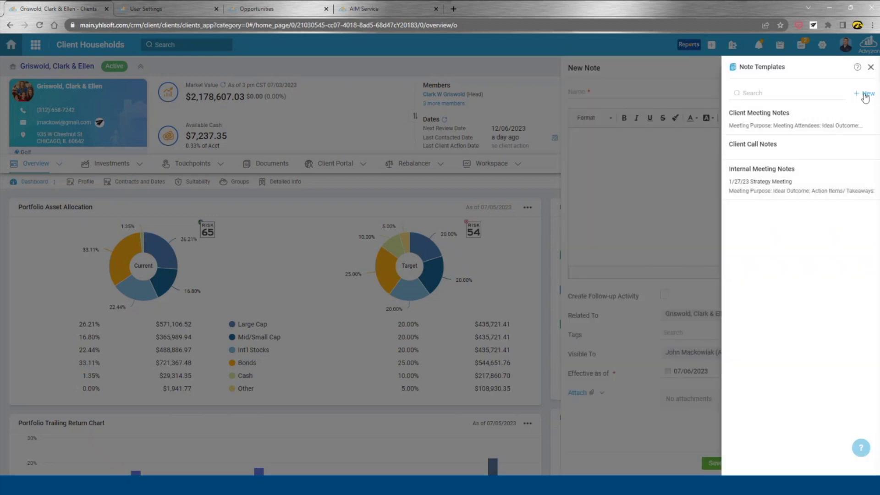
left_click(781, 121)
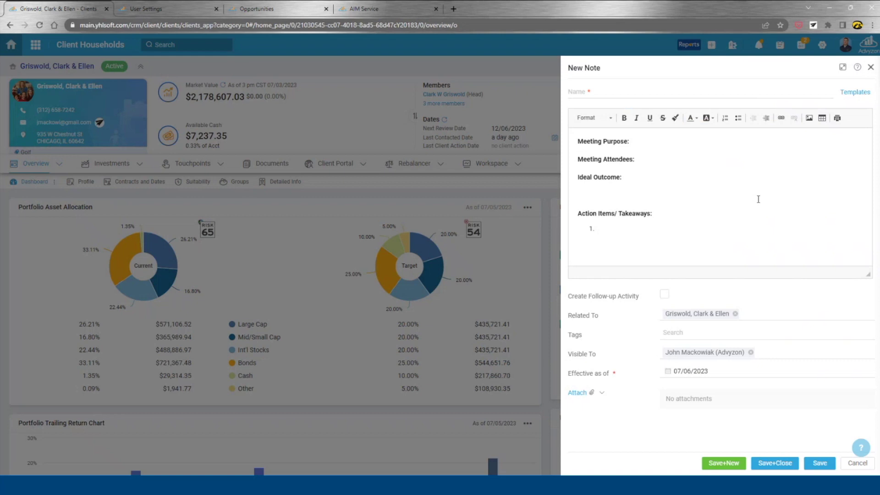
left_click(871, 69)
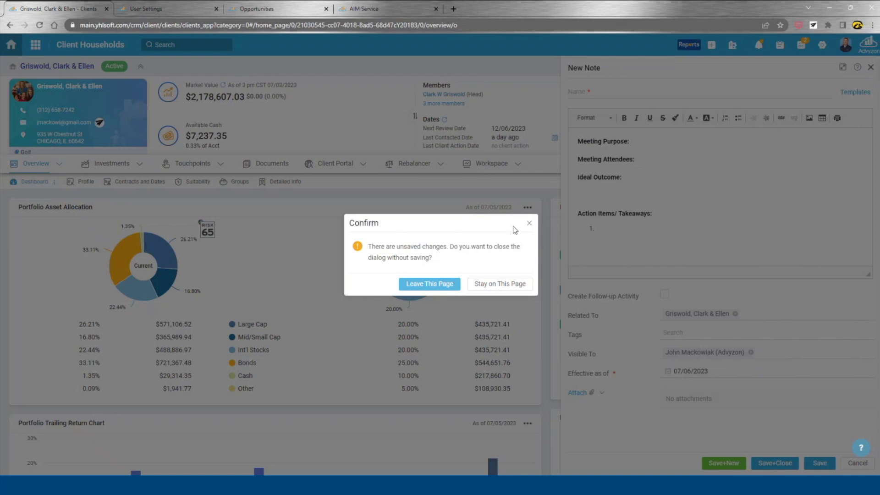
left_click(529, 223)
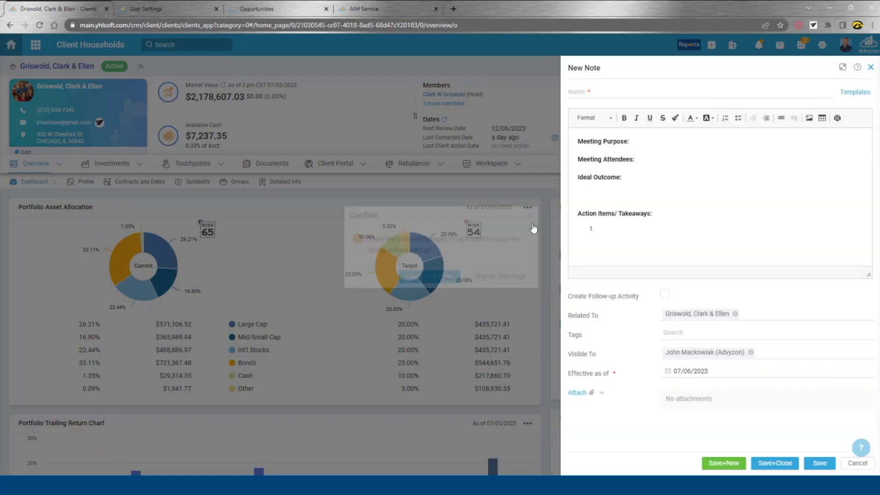
left_click(870, 67)
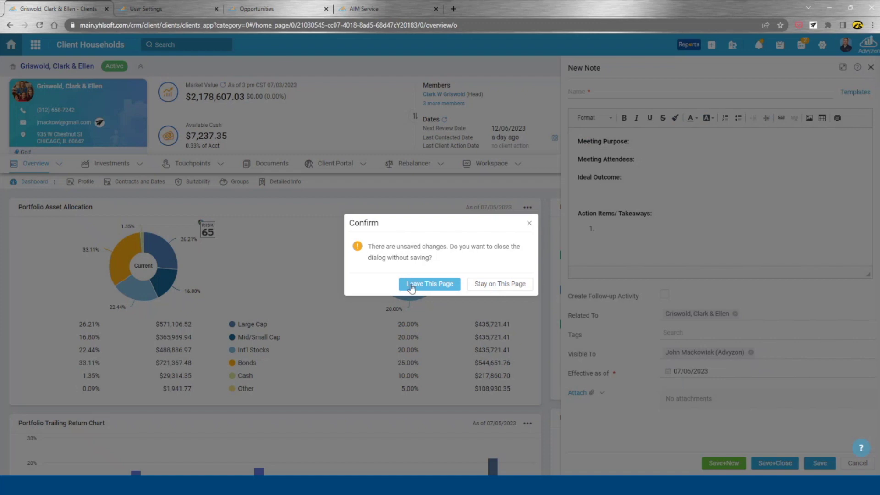
left_click(412, 285)
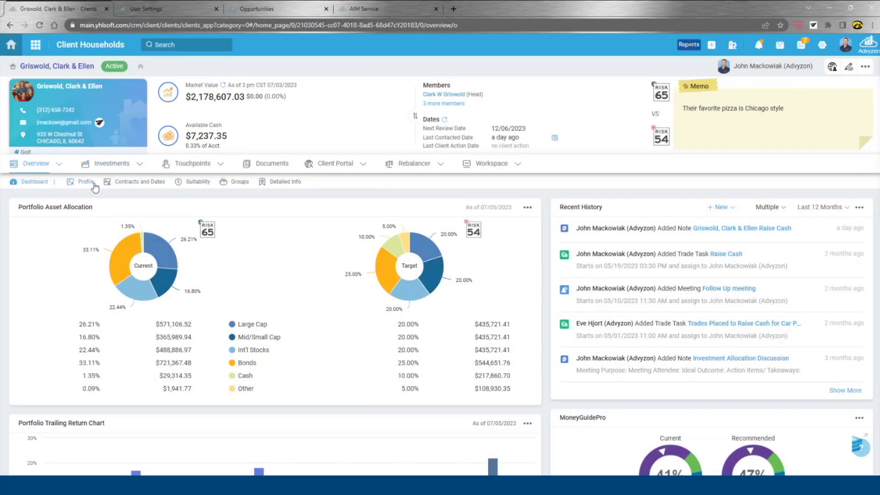
left_click(93, 183)
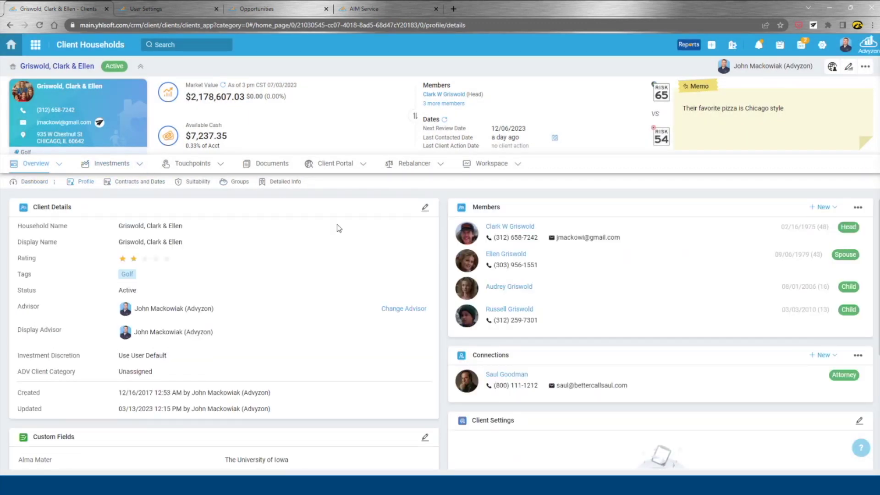
Review the Profile sub-tab and Contracts and Dates details, then view the household's Documents.
scroll(445, 215, "down", 1)
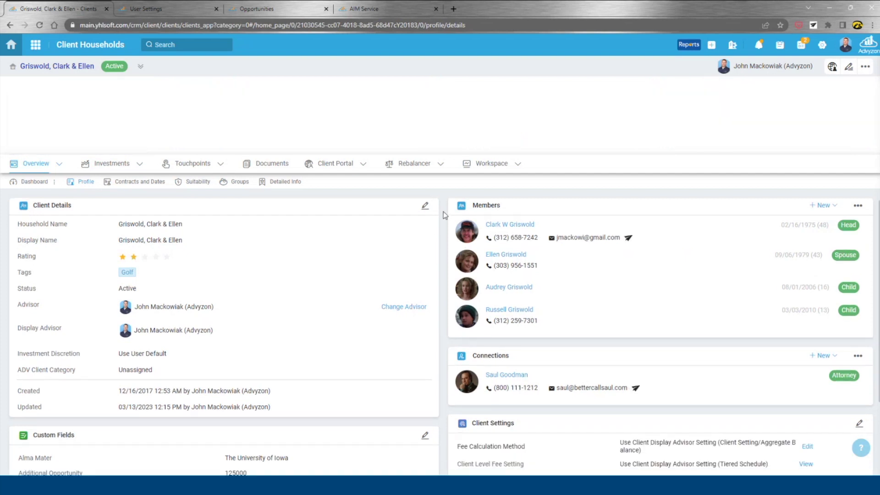
scroll(443, 214, "down", 5)
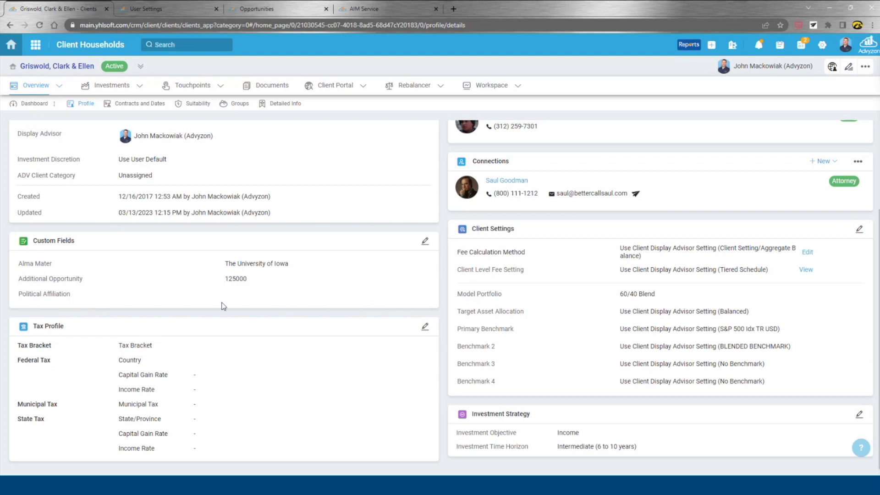
scroll(223, 306, "up", 10)
left_click(142, 183)
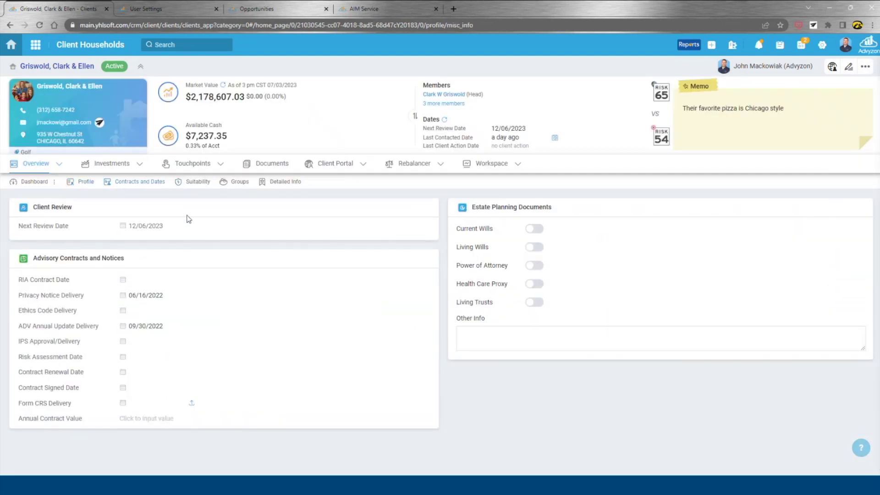
left_click(281, 165)
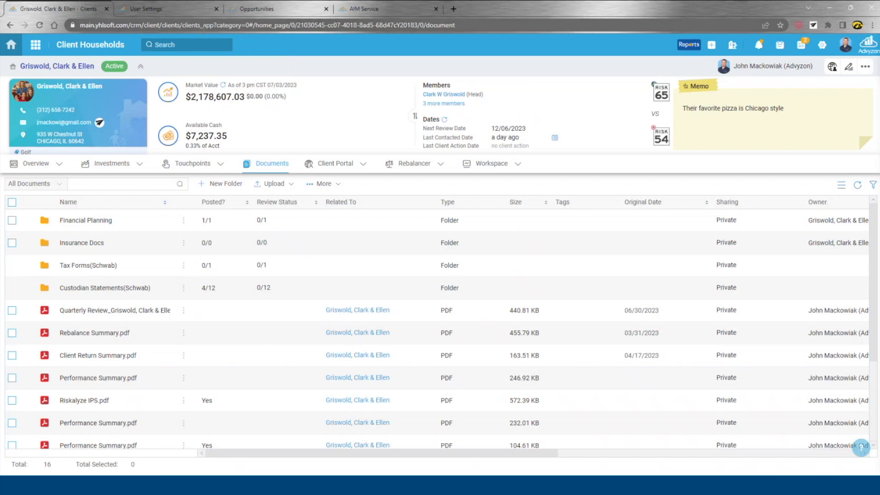
Switch to the User Settings Client Portal templates page.
left_click(182, 8)
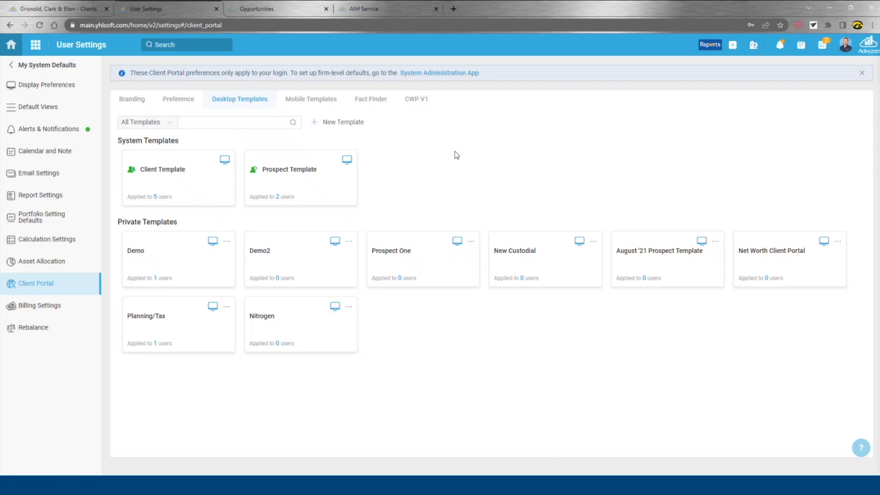
Preview page 2 of the Let's Get to Know You Fact Finder questionnaire, then return to Desktop Templates.
left_click(382, 101)
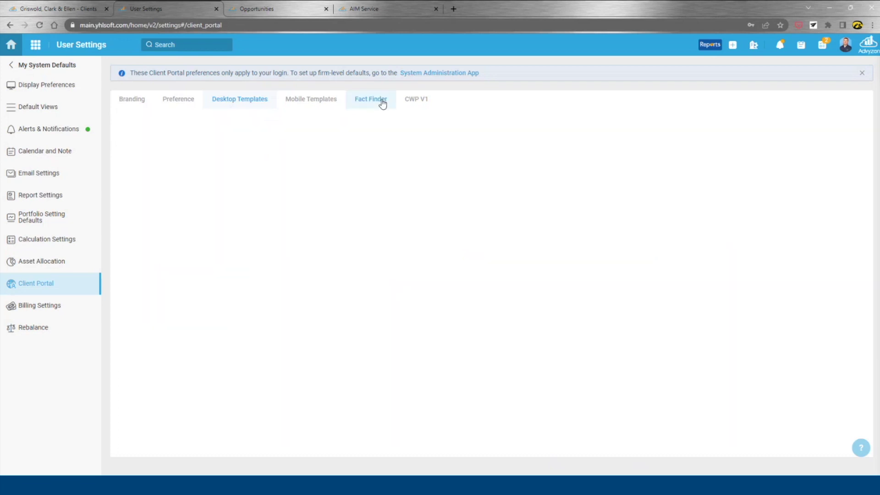
left_click(213, 164)
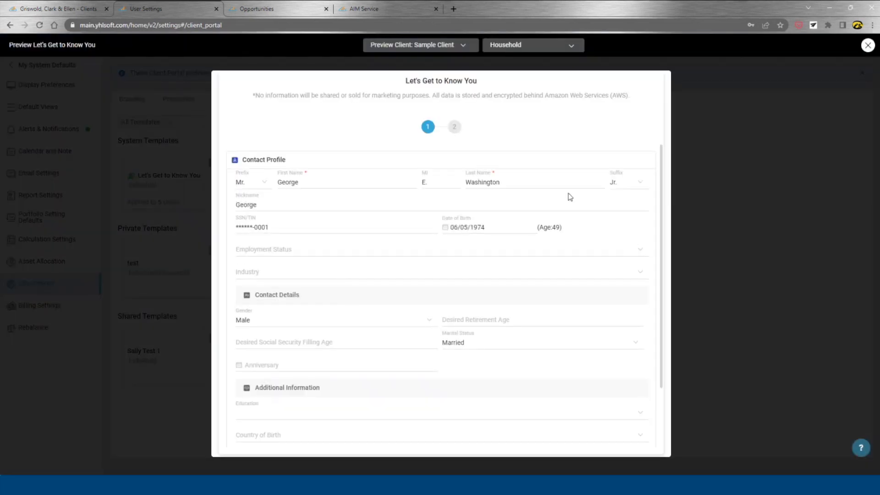
scroll(568, 193, "down", 3)
left_click(454, 127)
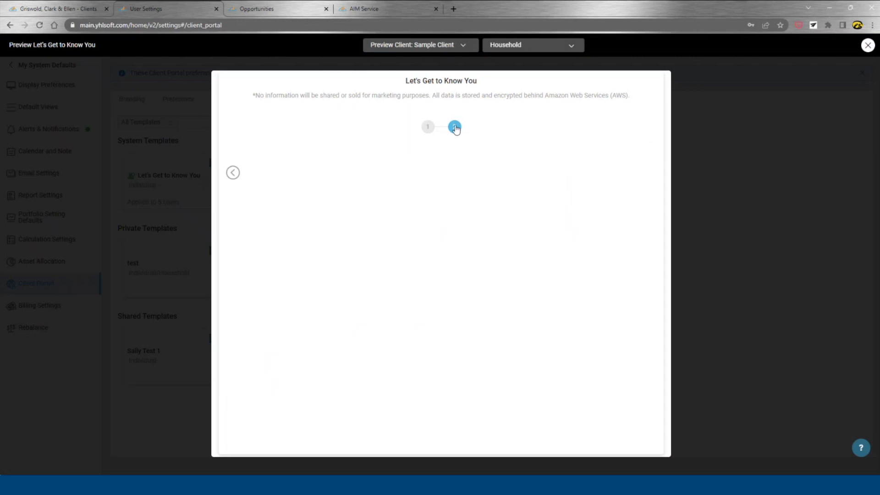
left_click(867, 45)
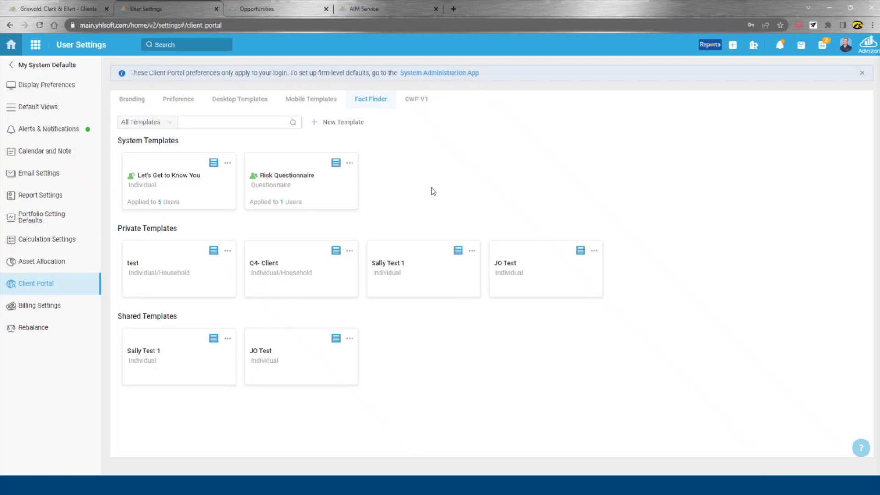
left_click(250, 104)
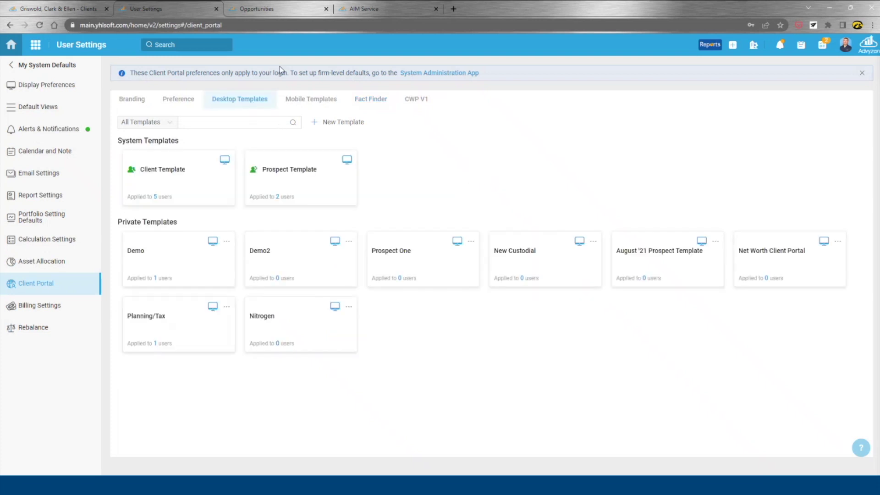
Preview the Prospect One portal template, scroll through it, and close the preview.
left_click(457, 240)
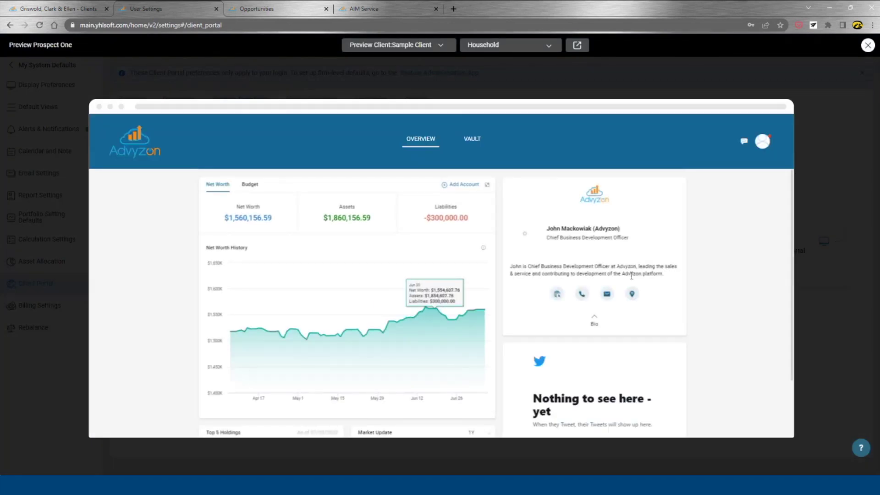
scroll(479, 223, "down", 3)
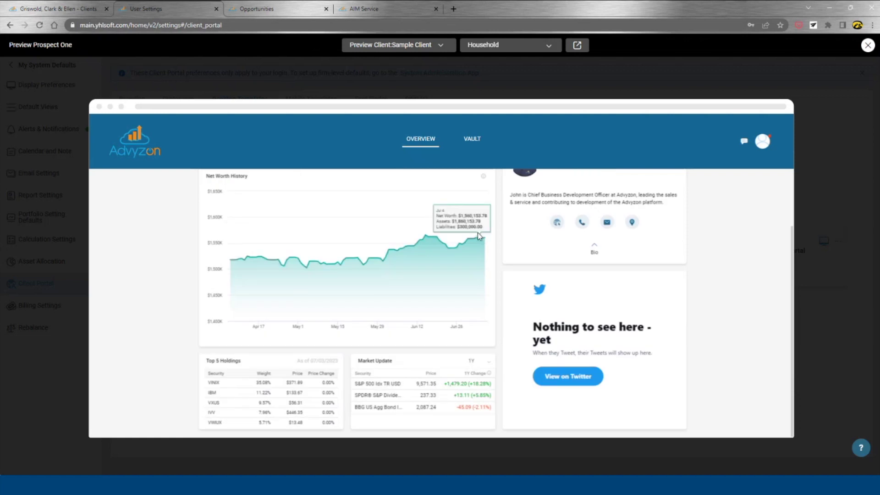
scroll(477, 233, "up", 3)
left_click(867, 45)
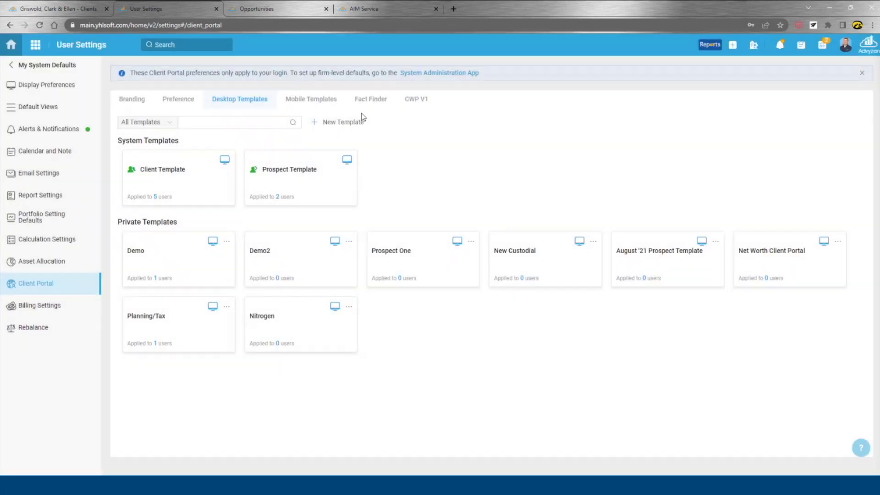
Go to the Opportunities board and view the header's New menu without creating anything.
left_click(298, 10)
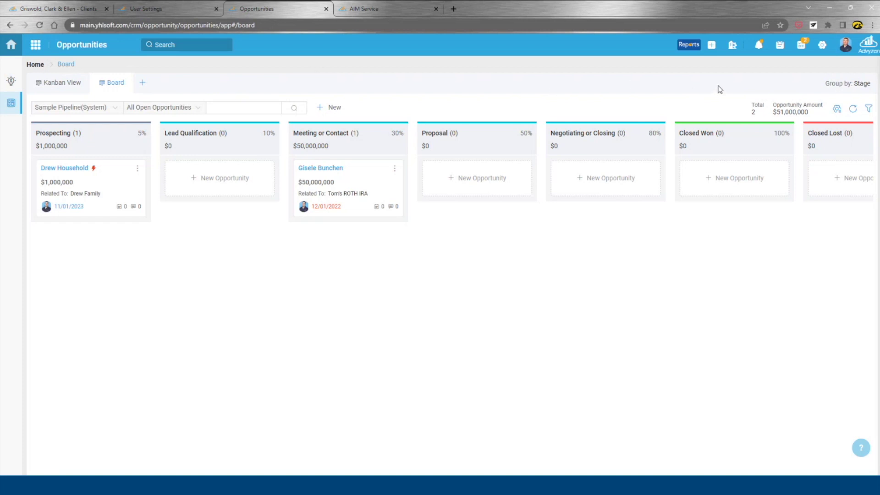
left_click(713, 49)
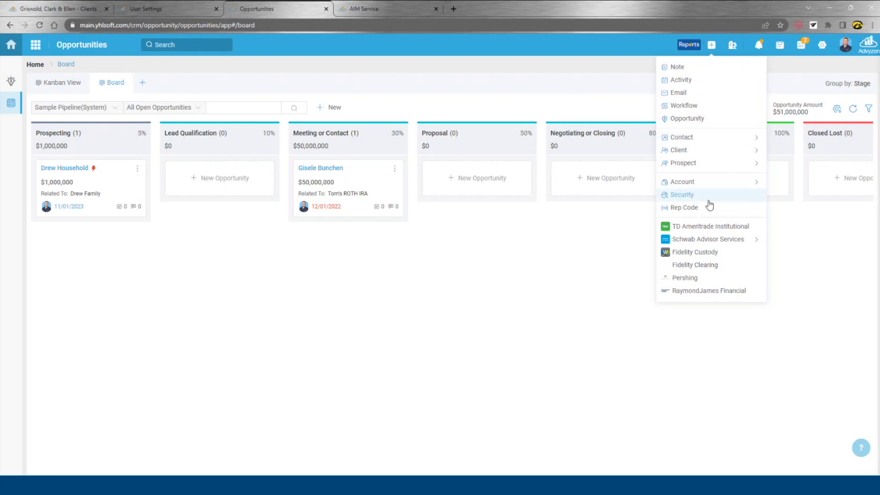
mouse_move(708, 241)
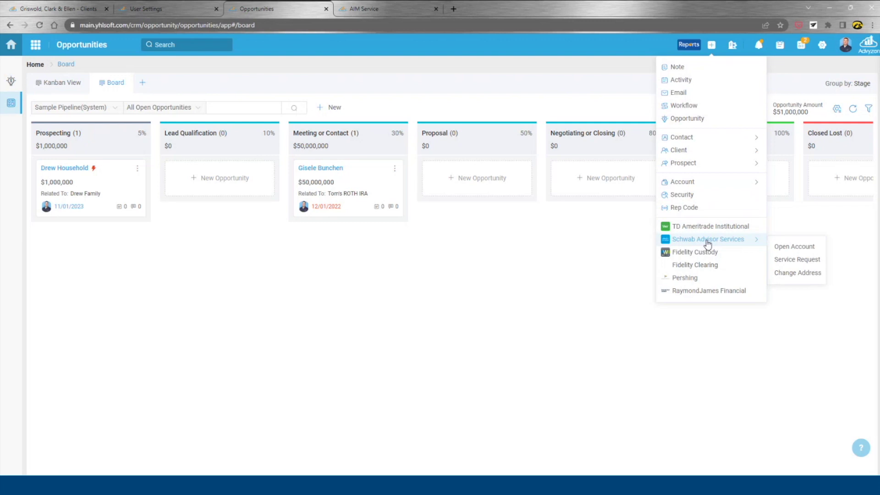
left_click(517, 52)
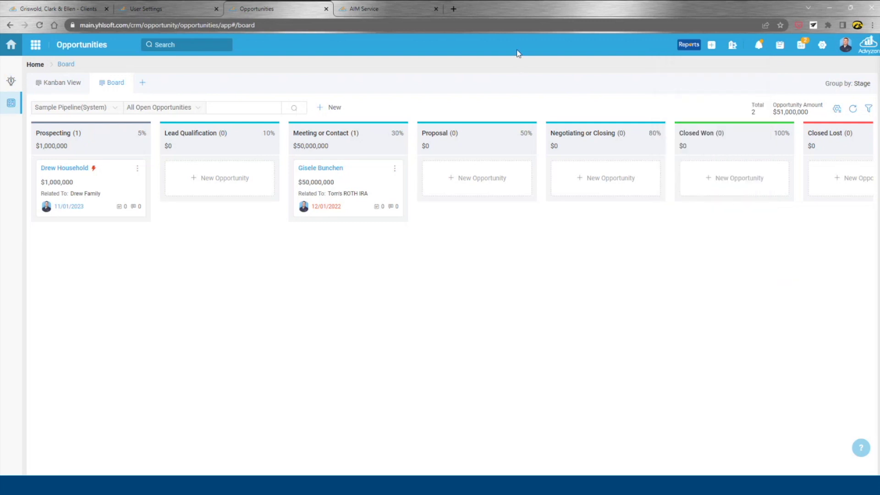